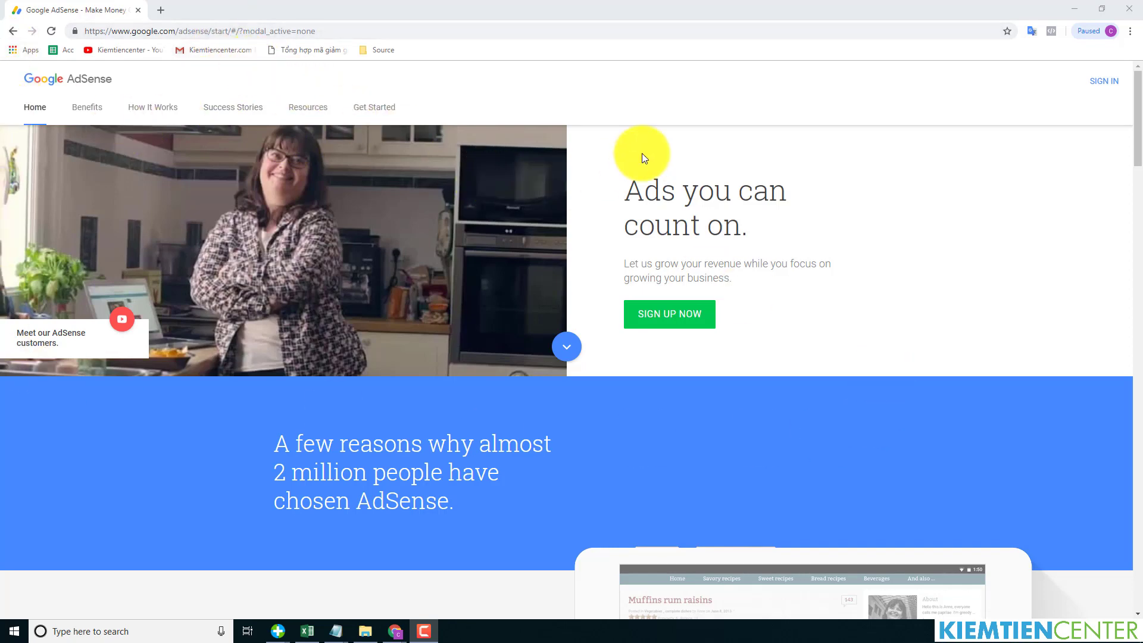
# Sign up for AdSense with the site's URL and e-mail address, accepting customized help and performance suggestions, and save
pyautogui.click(671, 322)
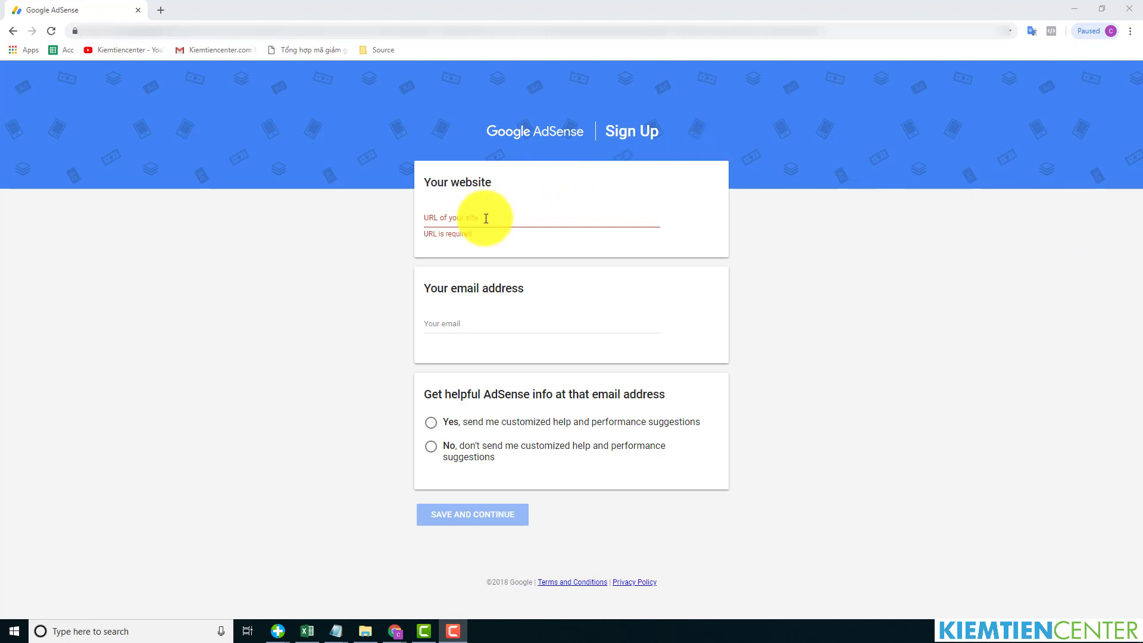
pyautogui.click(505, 216)
pyautogui.hotkey('ctrl', 'v')
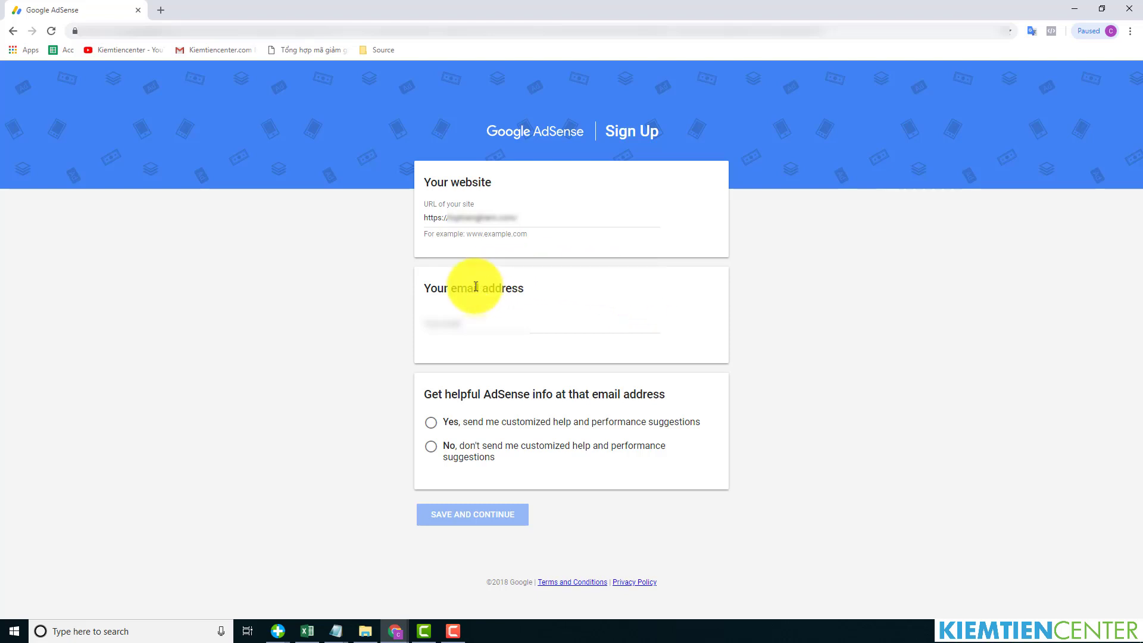
pyautogui.click(480, 325)
pyautogui.hotkey('ctrl', 'v')
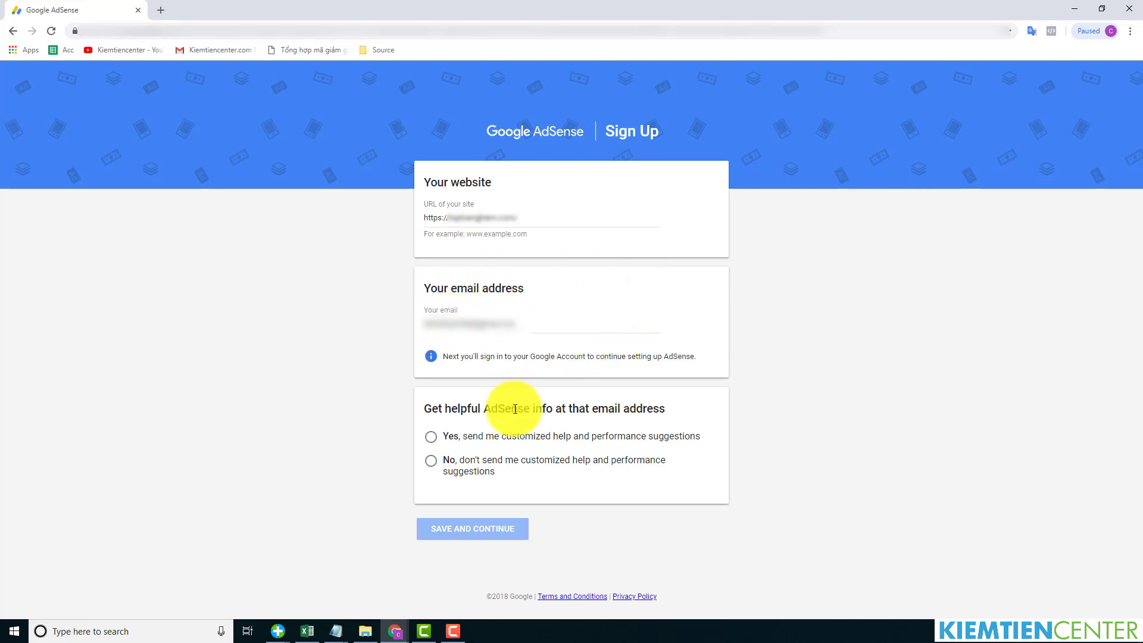
pyautogui.click(431, 437)
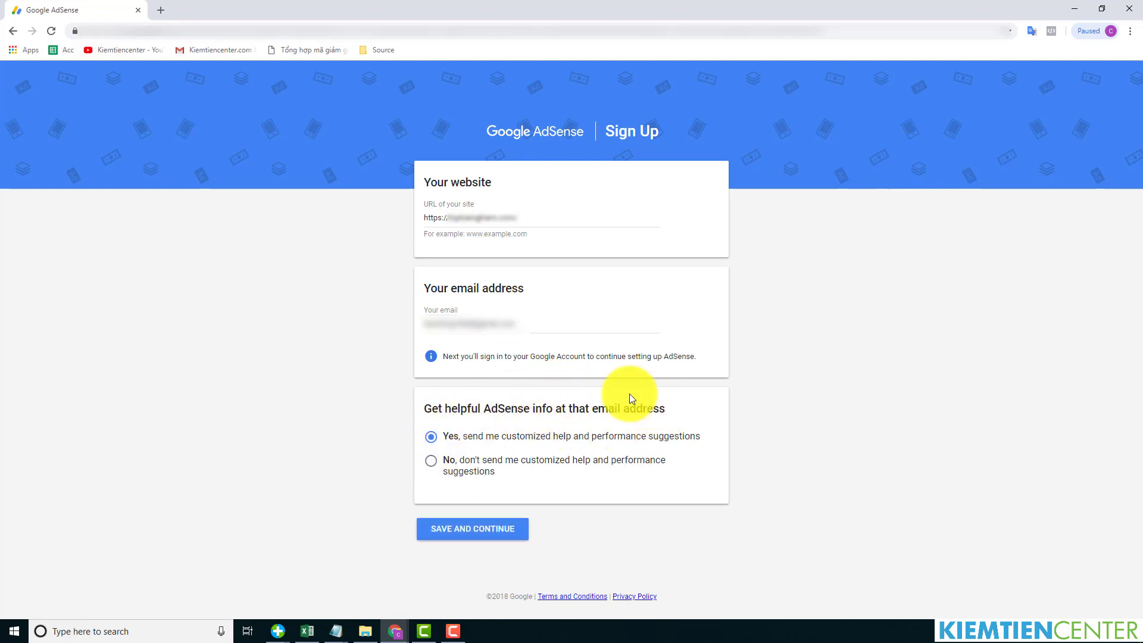
pyautogui.click(465, 530)
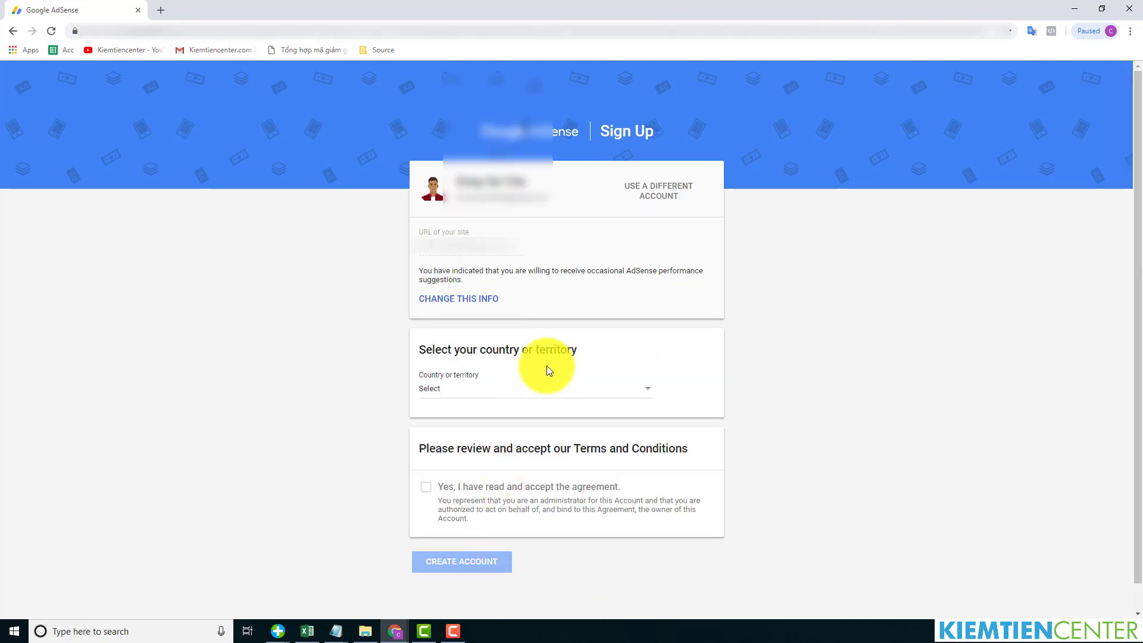
# Set the country or territory of the account to Vietnam
pyautogui.click(477, 390)
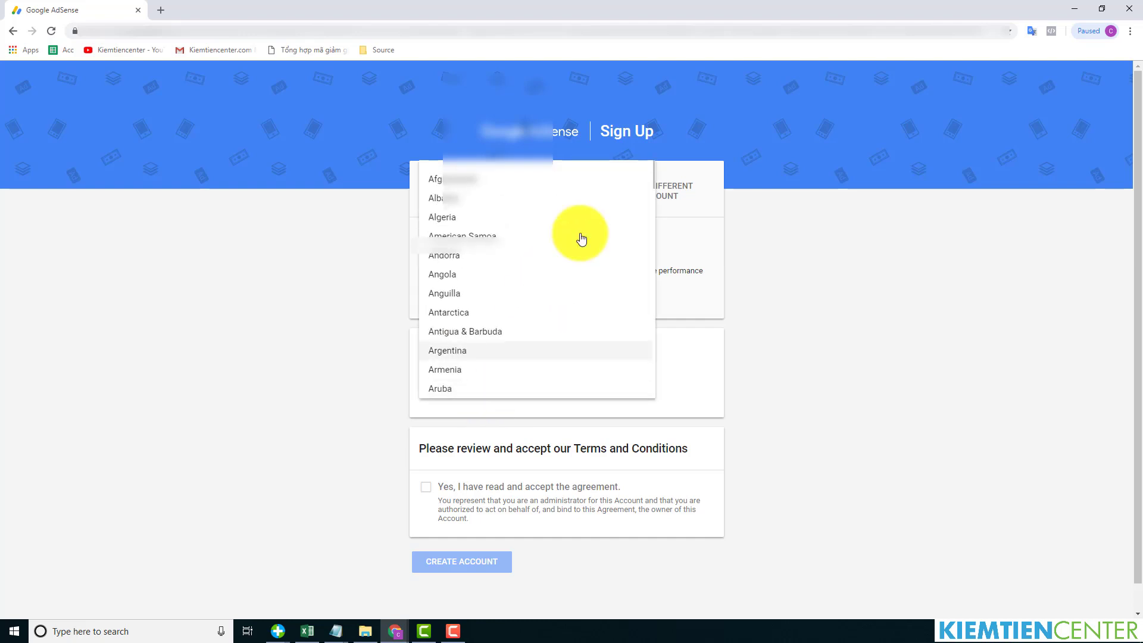
pyautogui.moveTo(653, 170); pyautogui.dragTo(648, 388)
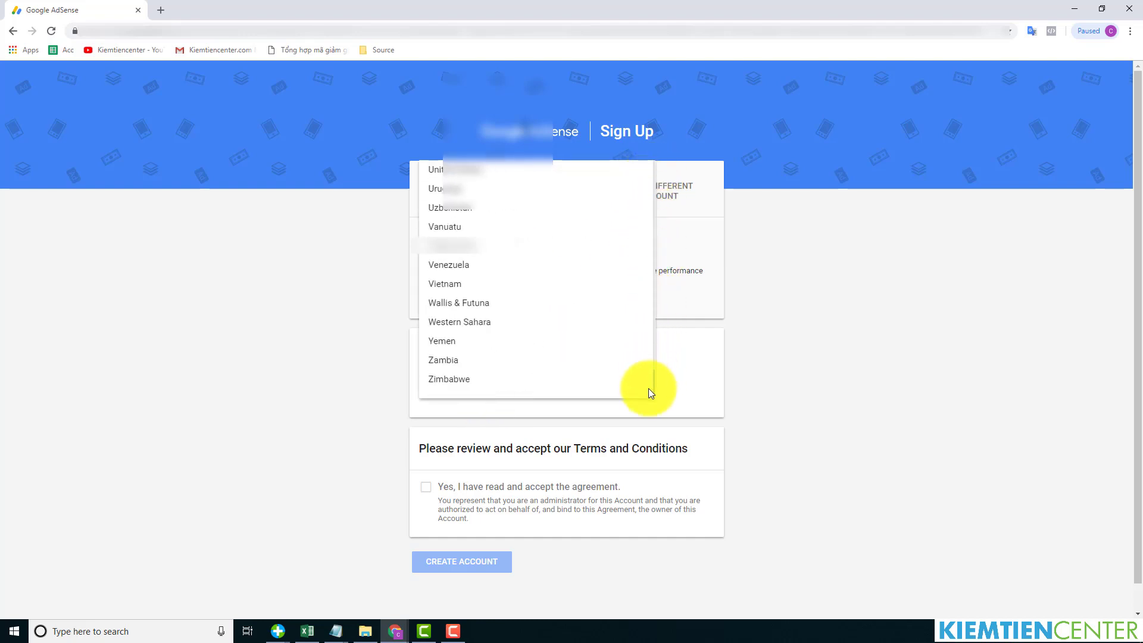
pyautogui.click(490, 290)
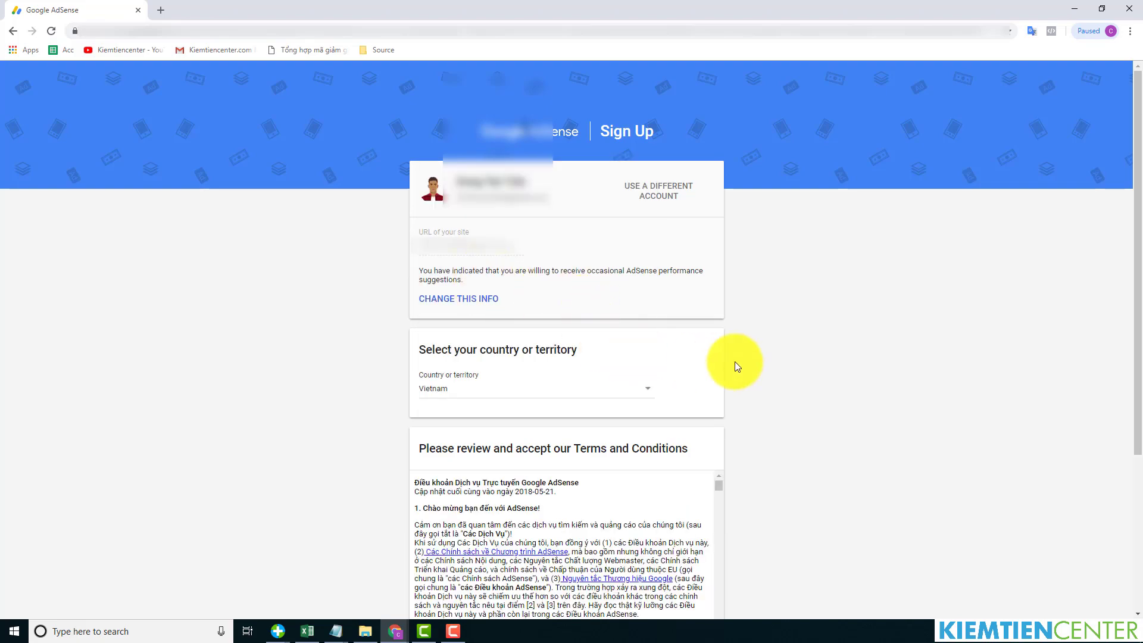
# Accept the Terms and Conditions agreement, create the AdSense account, and get started from the introduction
pyautogui.scroll(-4, 783, 400)
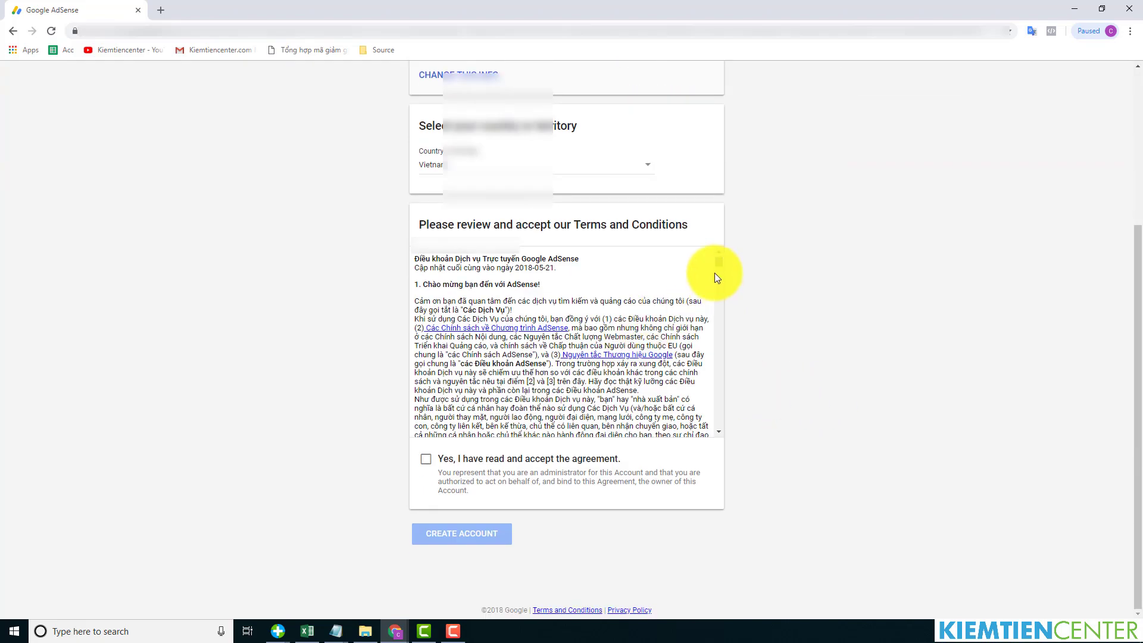
pyautogui.scroll(-1, 718, 274)
pyautogui.moveTo(718, 273); pyautogui.dragTo(720, 328)
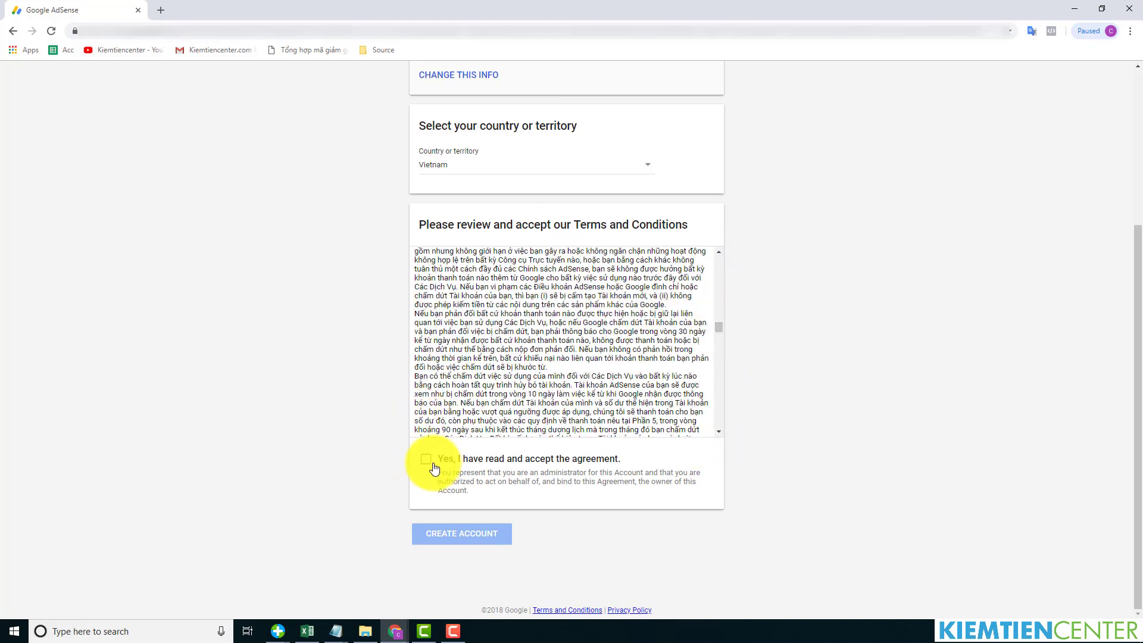
pyautogui.click(428, 460)
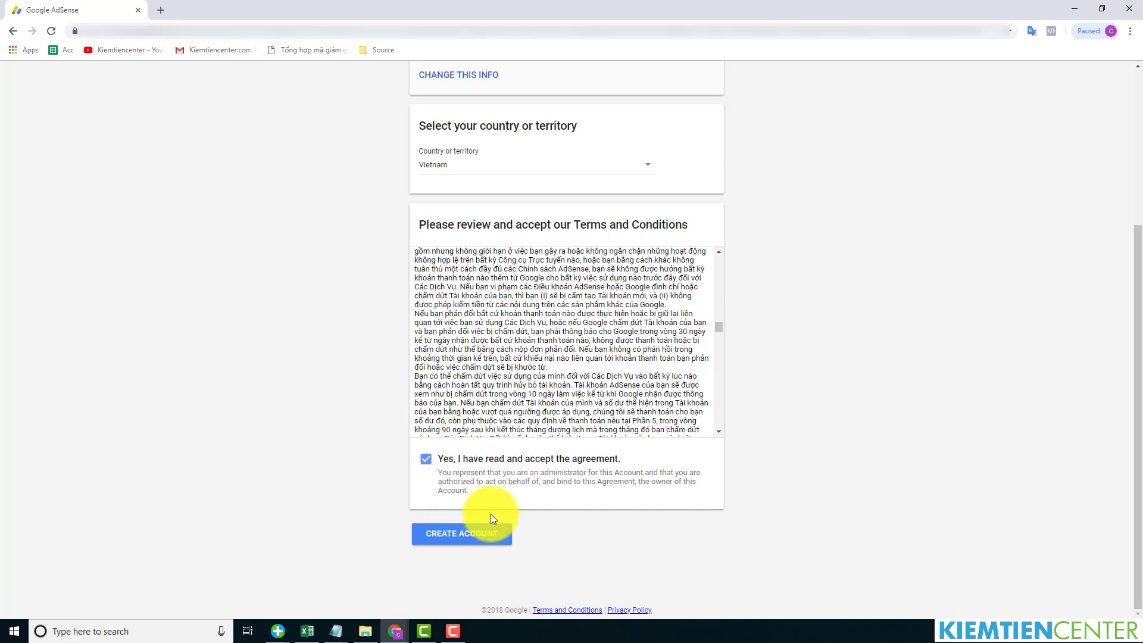
pyautogui.click(474, 539)
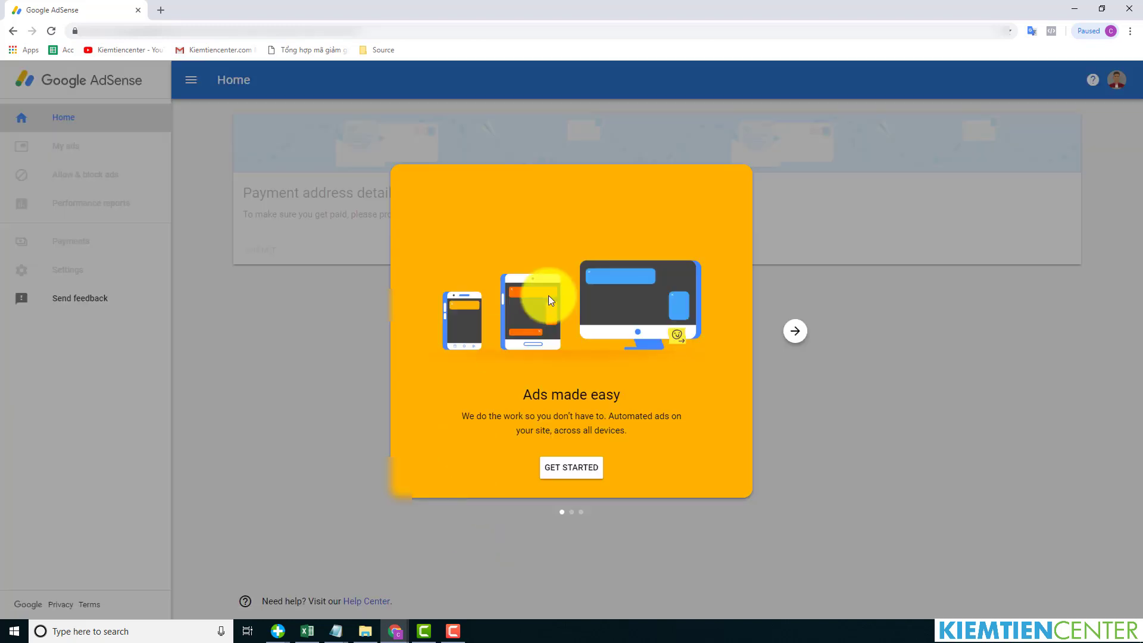
pyautogui.click(572, 468)
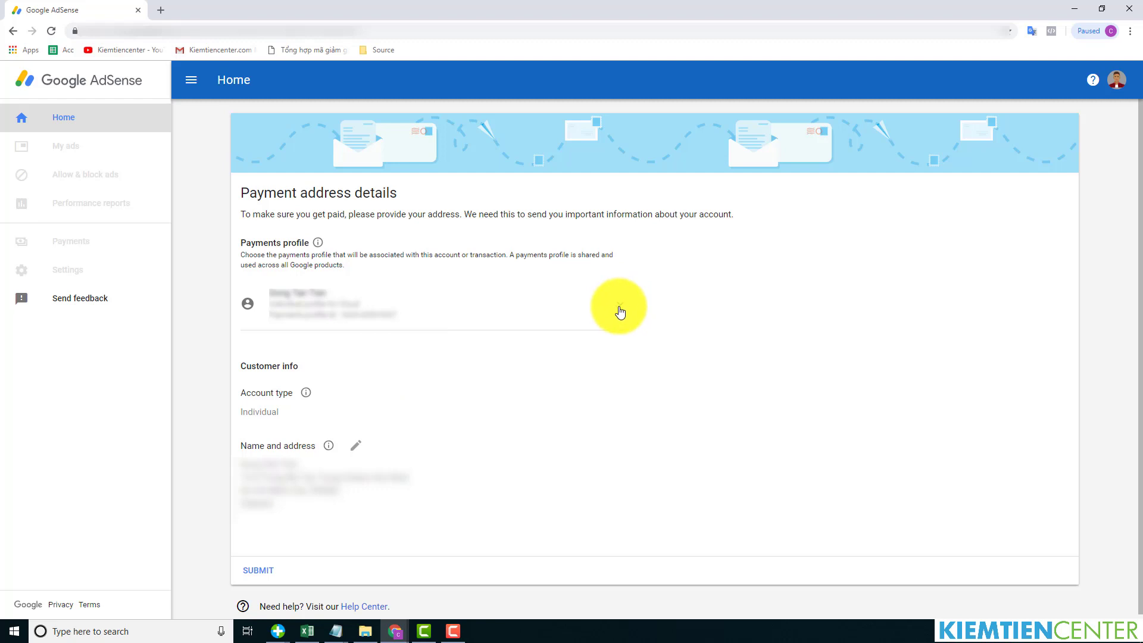
# Try the option to create a new payments profile, and reselect the existing individual profile
pyautogui.click(619, 310)
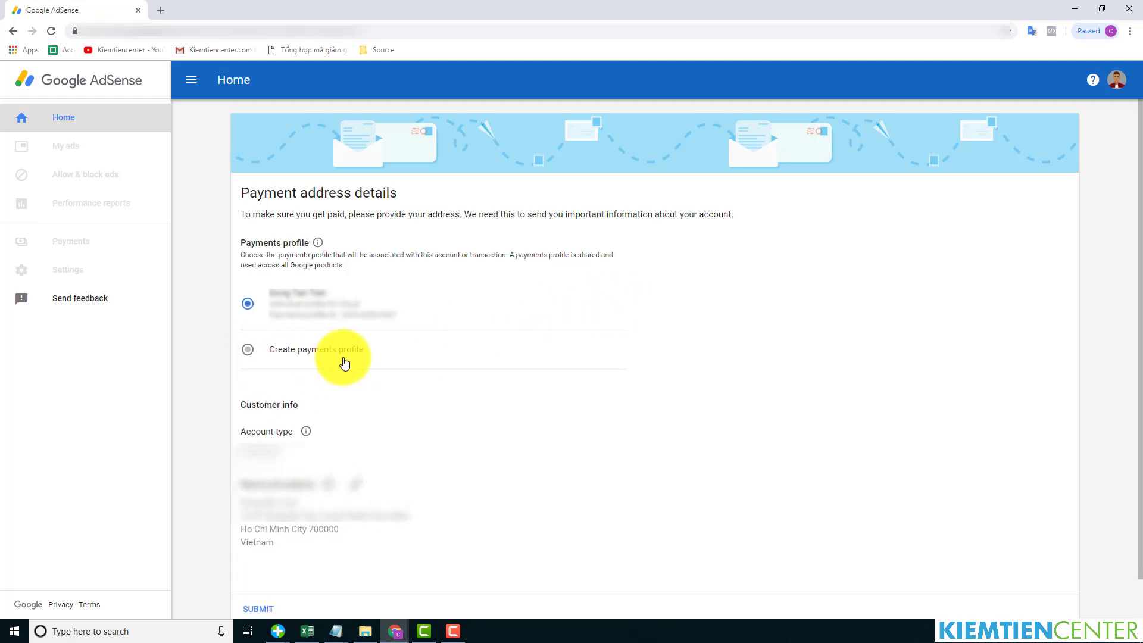
pyautogui.click(263, 352)
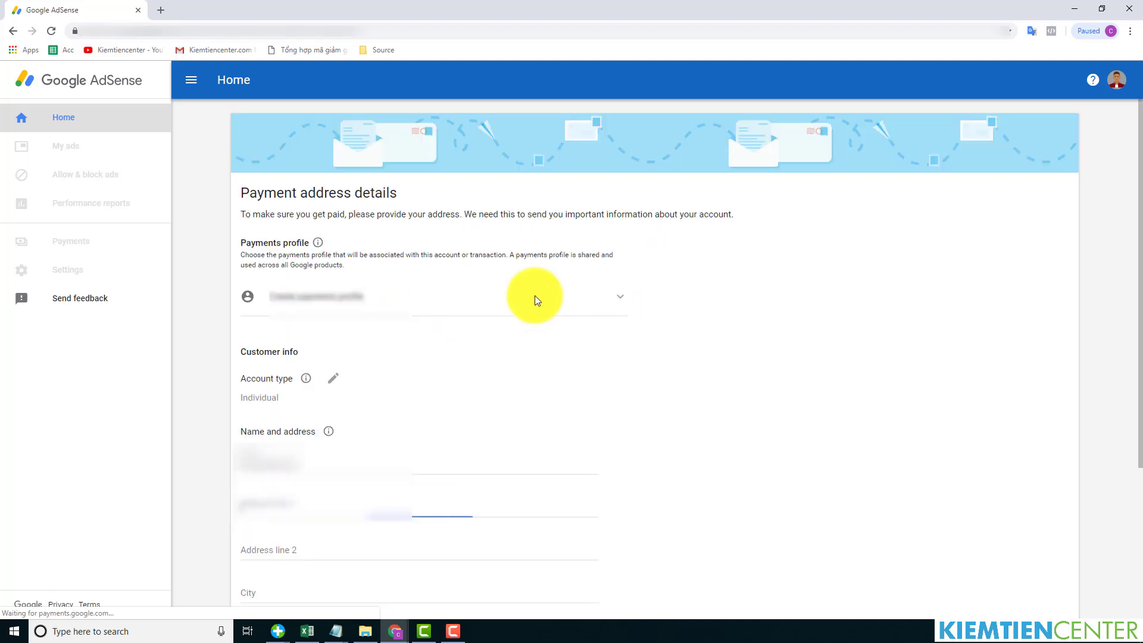
pyautogui.click(617, 301)
pyautogui.click(252, 308)
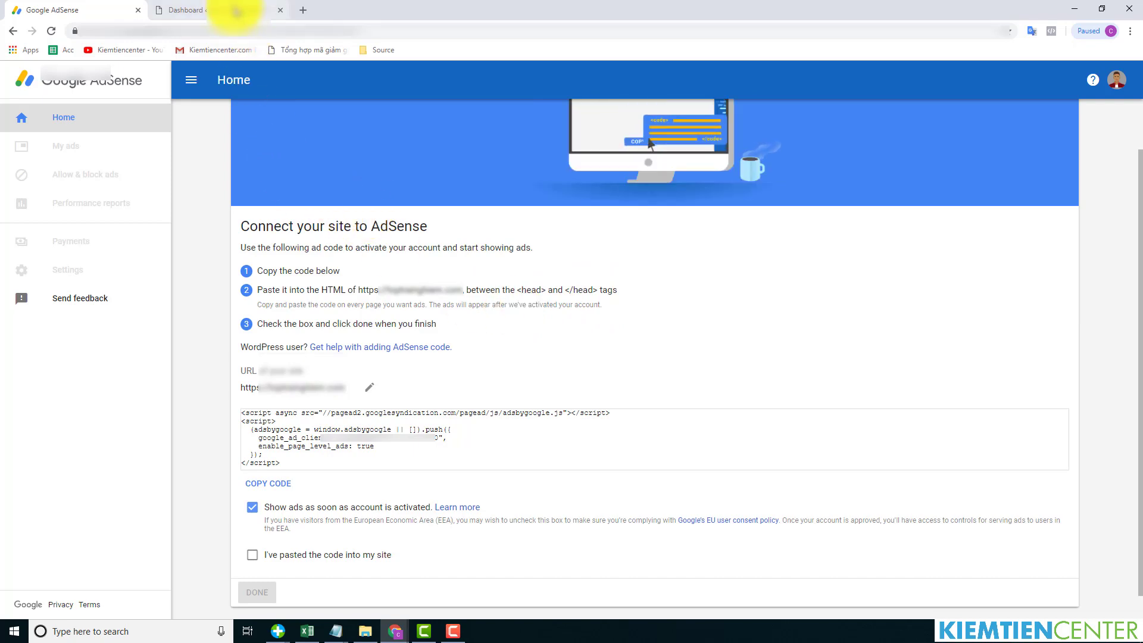
# Switch to the site's WordPress dashboard and open the Insert Headers and Footers settings
pyautogui.click(226, 9)
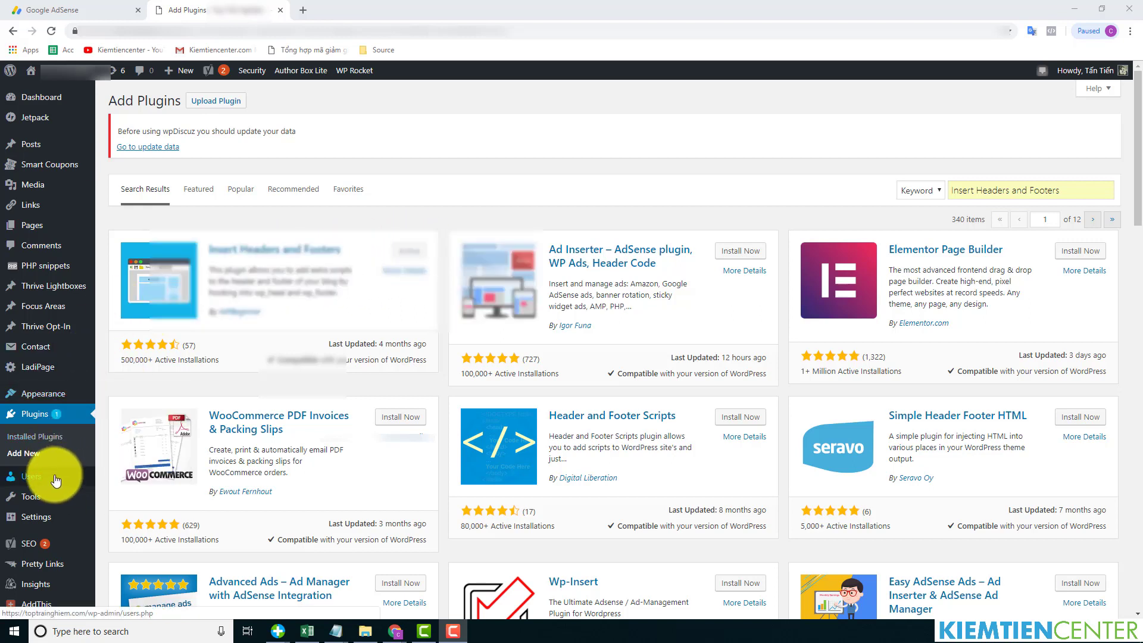
pyautogui.moveTo(55, 512)
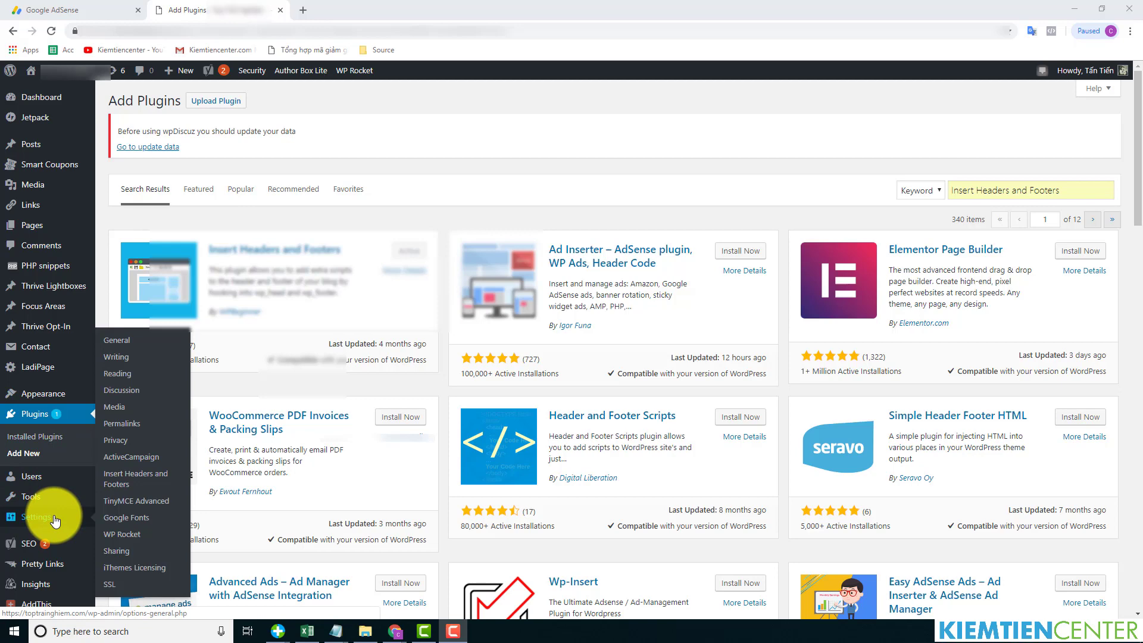
pyautogui.click(147, 482)
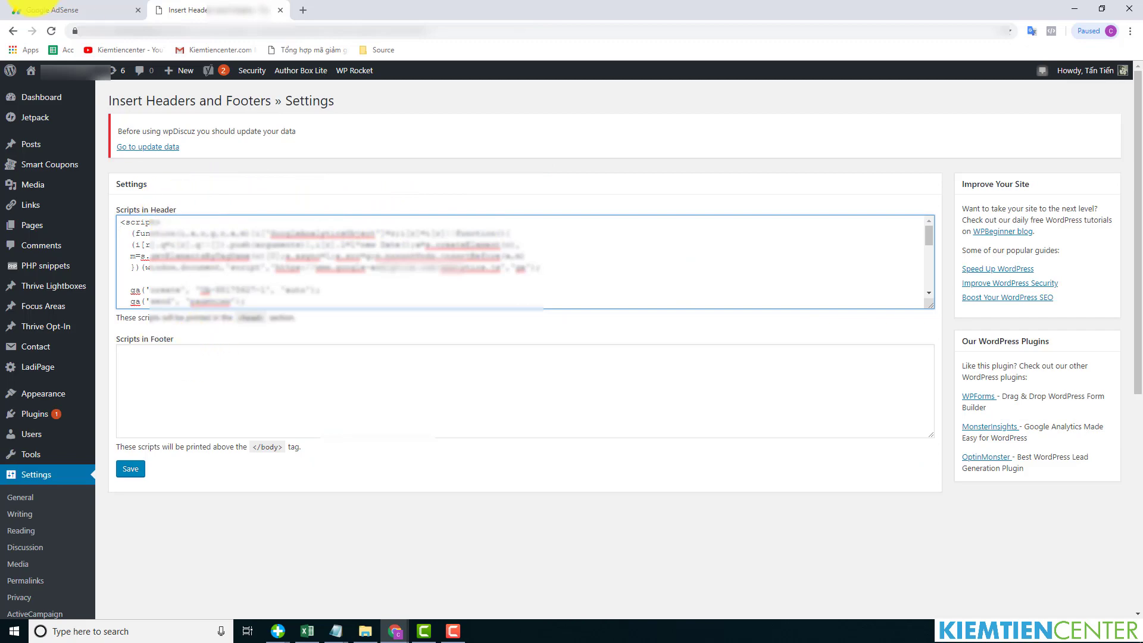
# Return to the AdSense page and copy the entire ad script for connecting the site
pyautogui.click(34, 7)
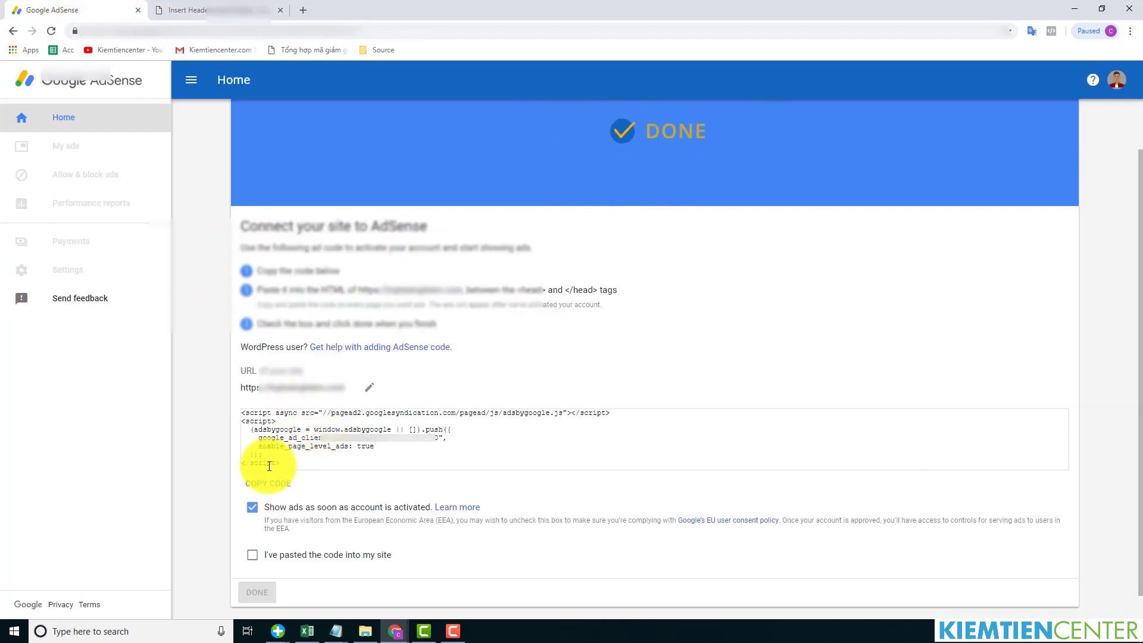
pyautogui.click(214, 10)
pyautogui.click(122, 7)
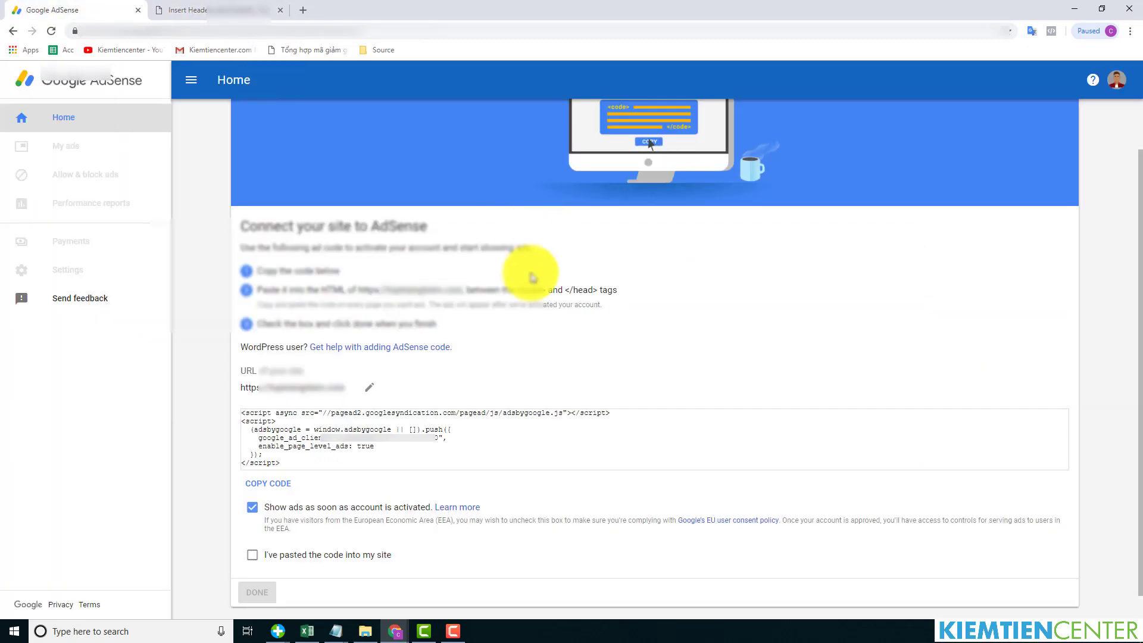
pyautogui.click(268, 9)
pyautogui.click(83, 6)
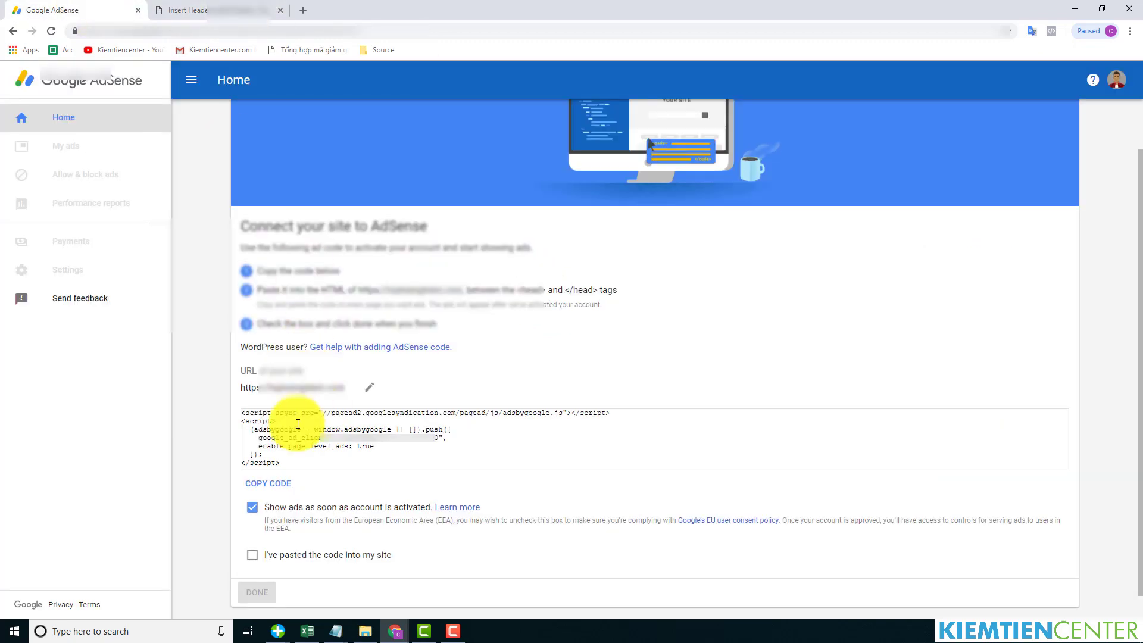
pyautogui.moveTo(294, 459); pyautogui.dragTo(217, 399)
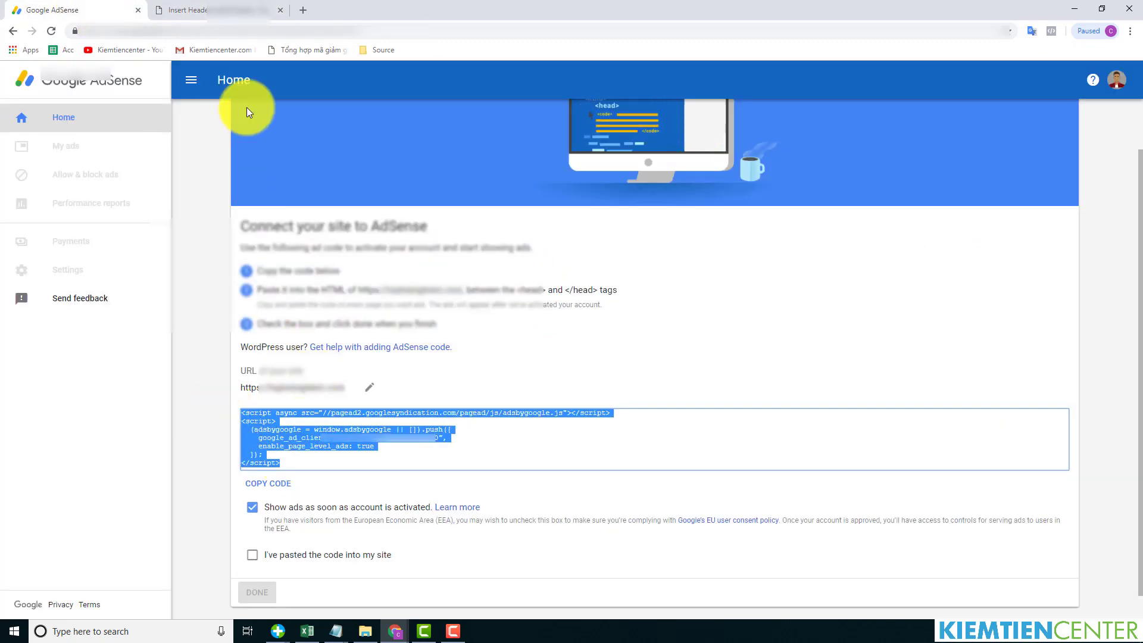
# Paste the AdSense script after the last existing code in WordPress's Scripts in Header, one blank line below, and save
pyautogui.click(214, 10)
pyautogui.click(321, 300)
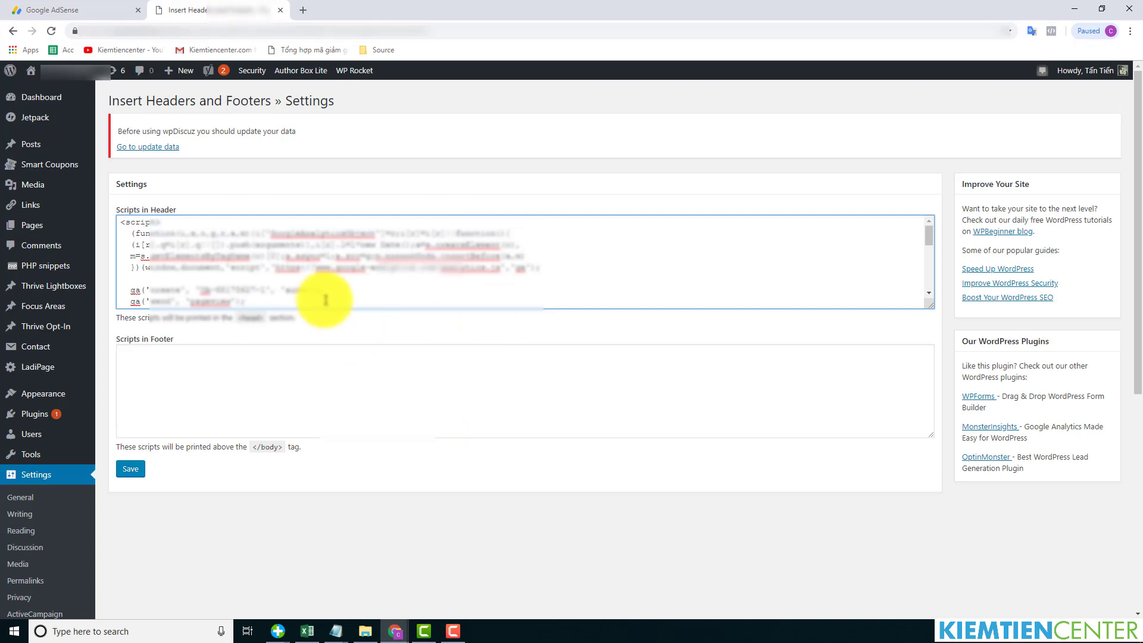
pyautogui.moveTo(928, 234); pyautogui.dragTo(920, 304)
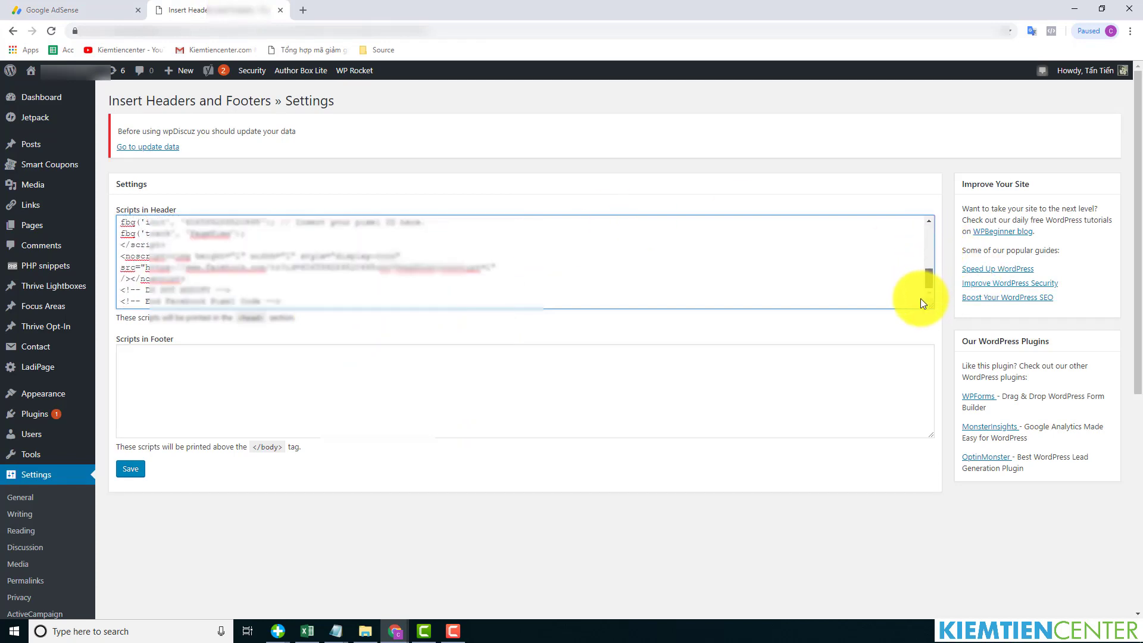
pyautogui.click(321, 300)
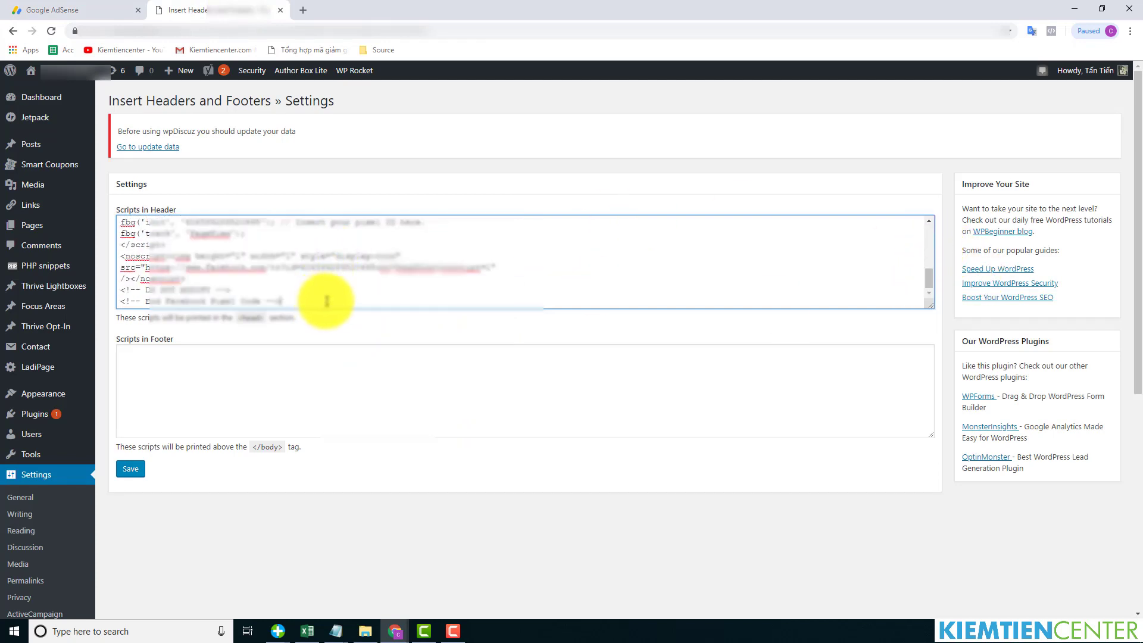
pyautogui.press('Return')
pyautogui.press('Return')
pyautogui.hotkey('ctrl', 'v')
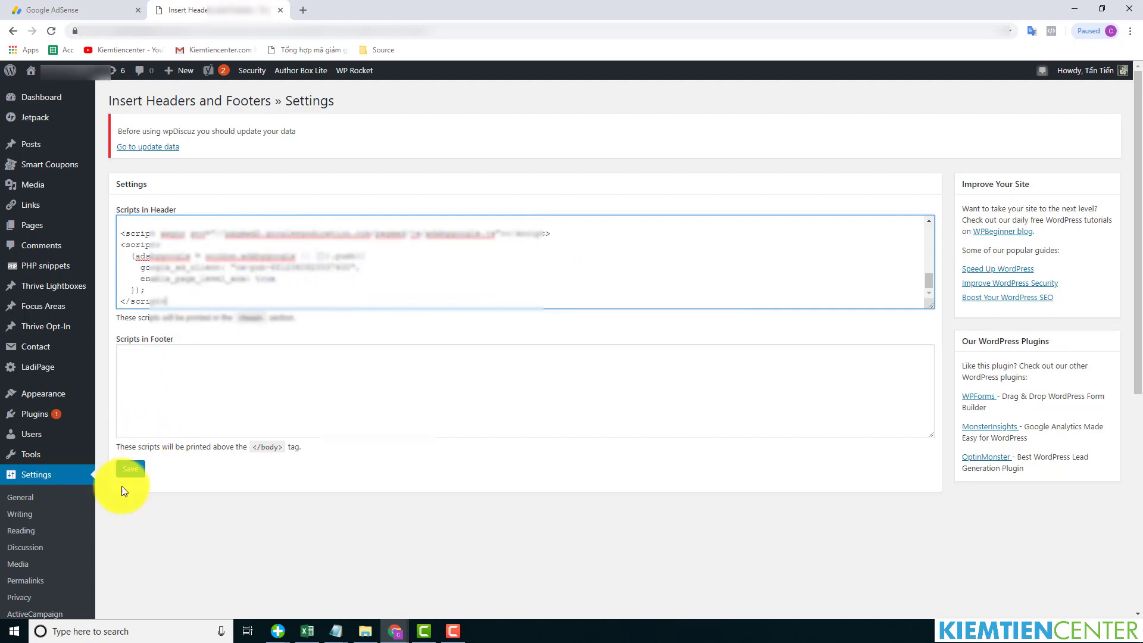
pyautogui.click(134, 470)
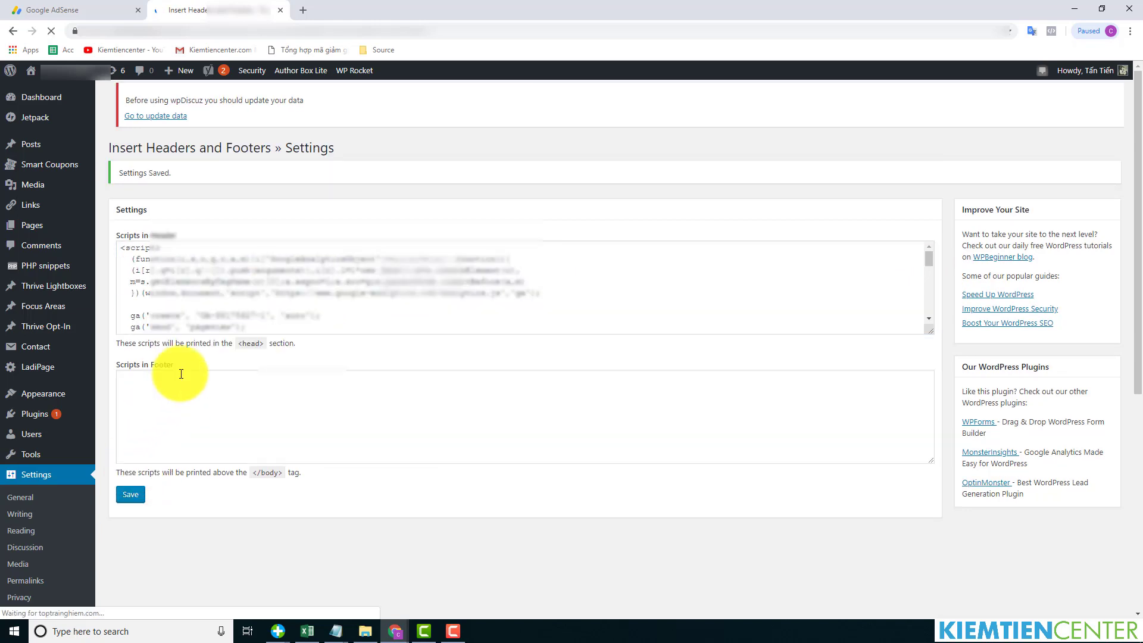
# Confirm in AdSense that the code has been pasted into the site and finish connecting it
pyautogui.click(68, 10)
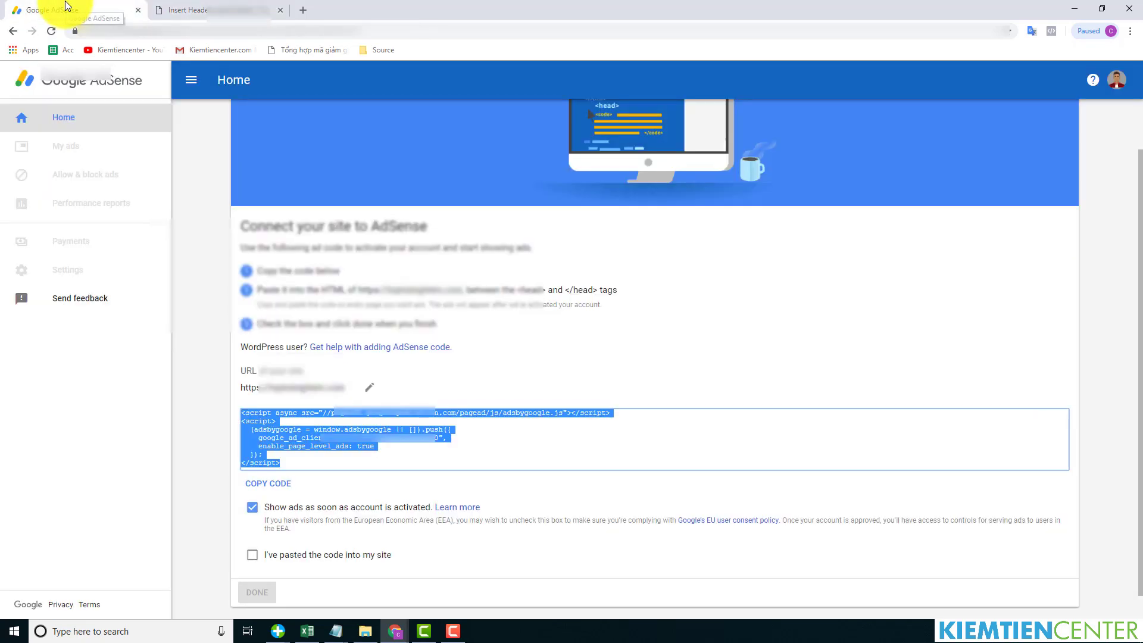
pyautogui.click(252, 529)
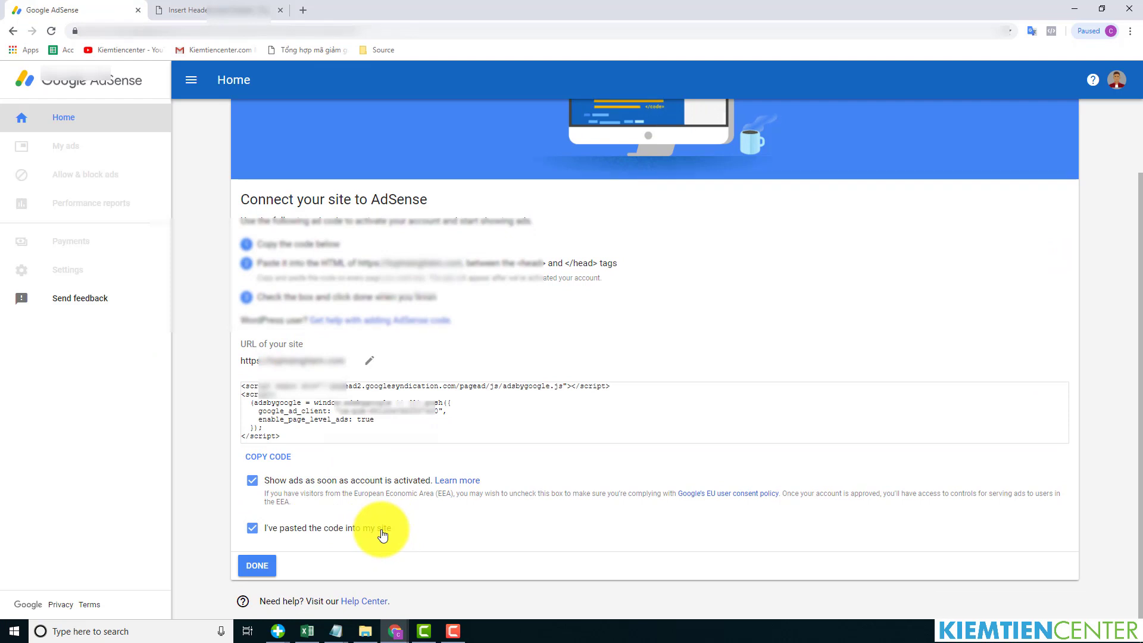
pyautogui.click(262, 568)
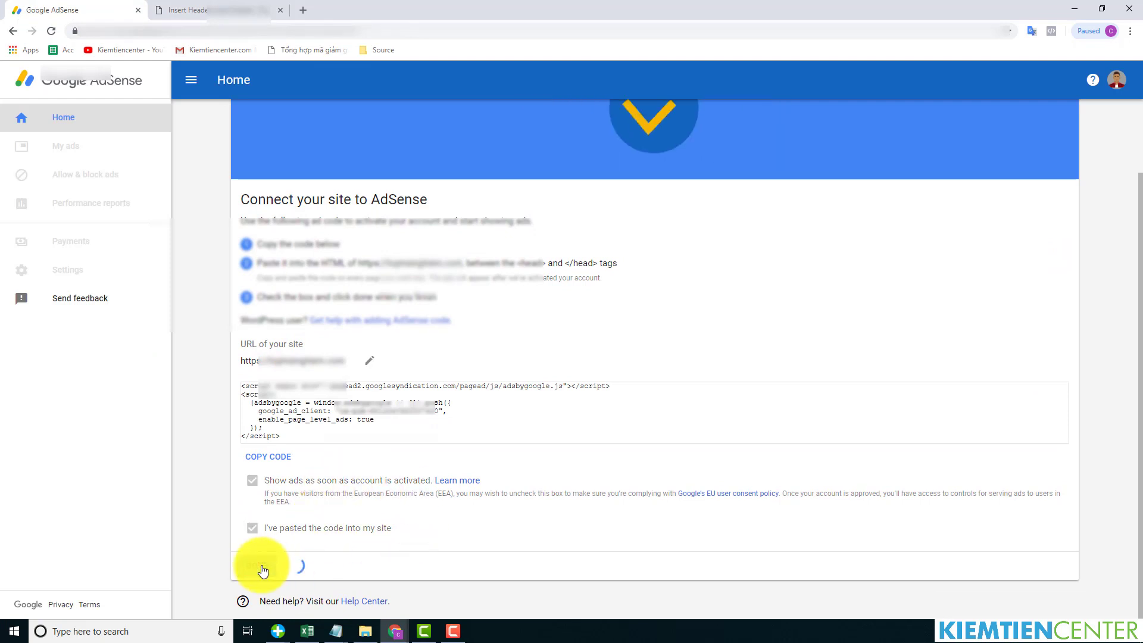